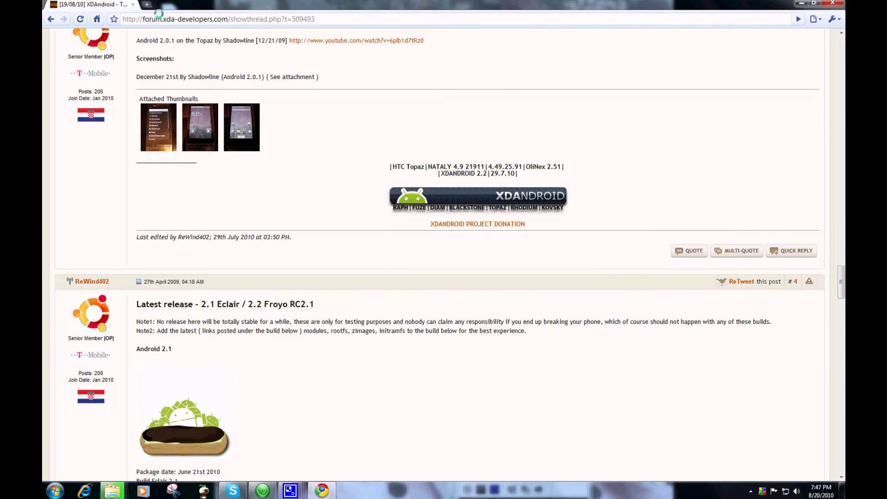
# Go from xda-developers.com through Forums to Touch Diamond2 Android Development and open the XDAndroid Topaz thread.
pyautogui.click(170, 19)
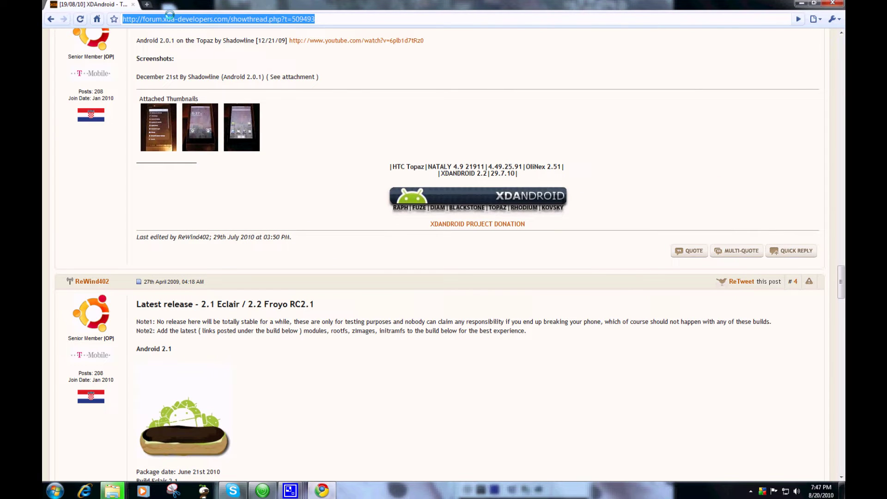
pyautogui.write('www.xd')
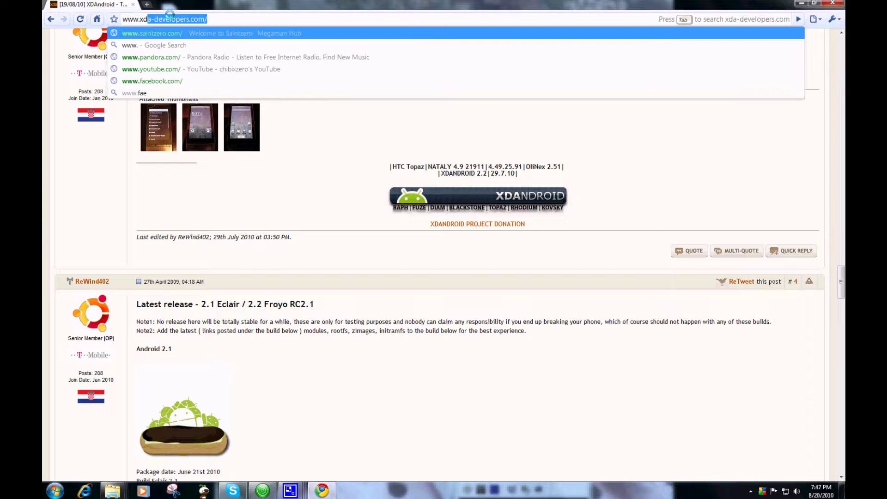
pyautogui.write('a')
pyautogui.press('Return')
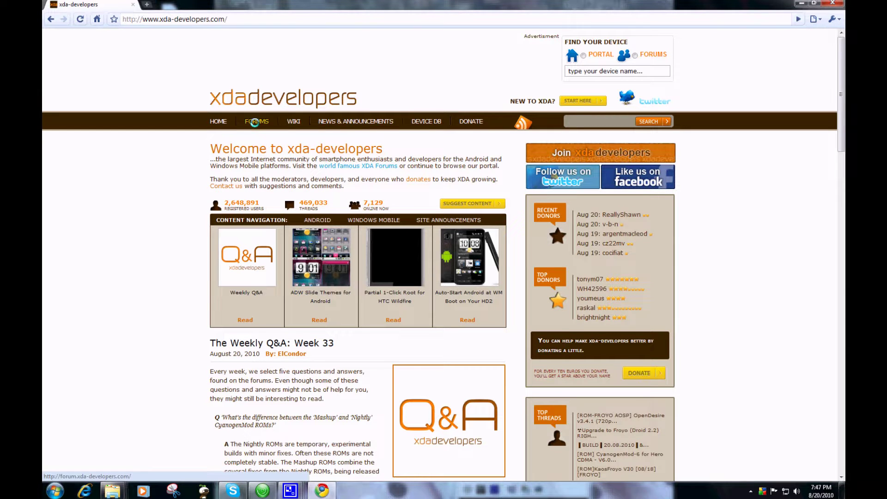
pyautogui.click(255, 122)
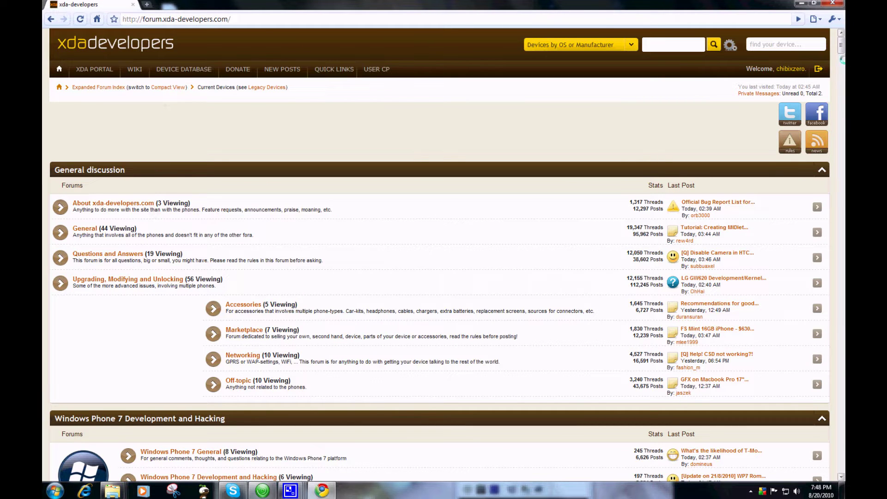
pyautogui.moveTo(841, 46); pyautogui.dragTo(841, 181)
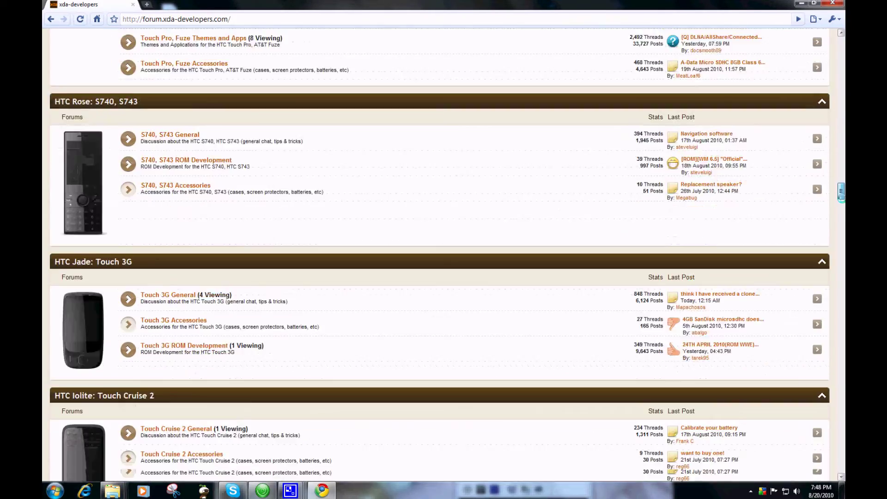
pyautogui.moveTo(841, 180); pyautogui.dragTo(841, 208)
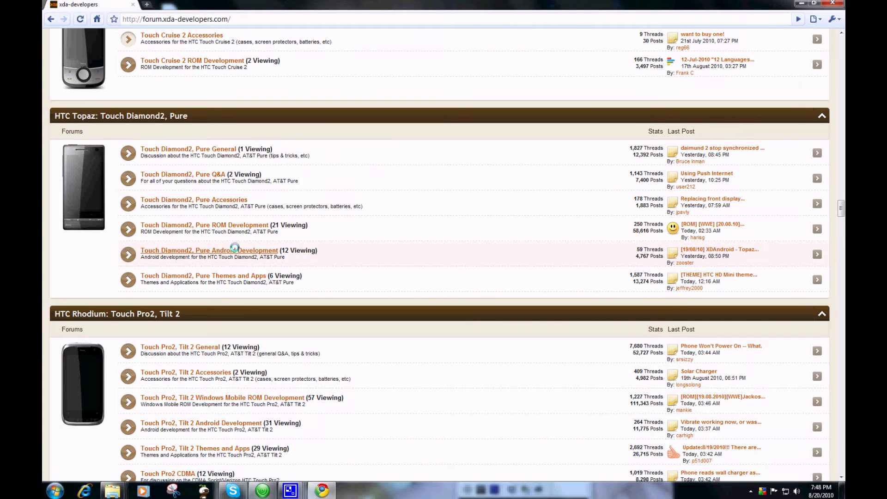
pyautogui.click(244, 250)
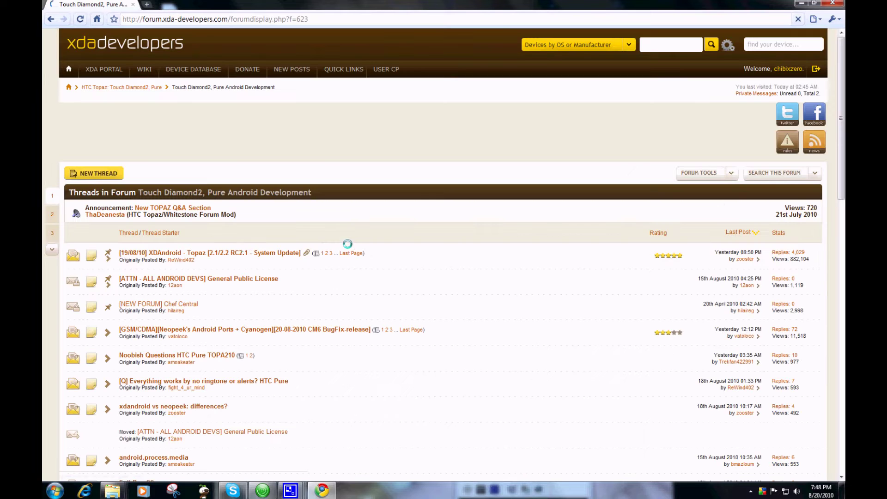
pyautogui.moveTo(264, 253)
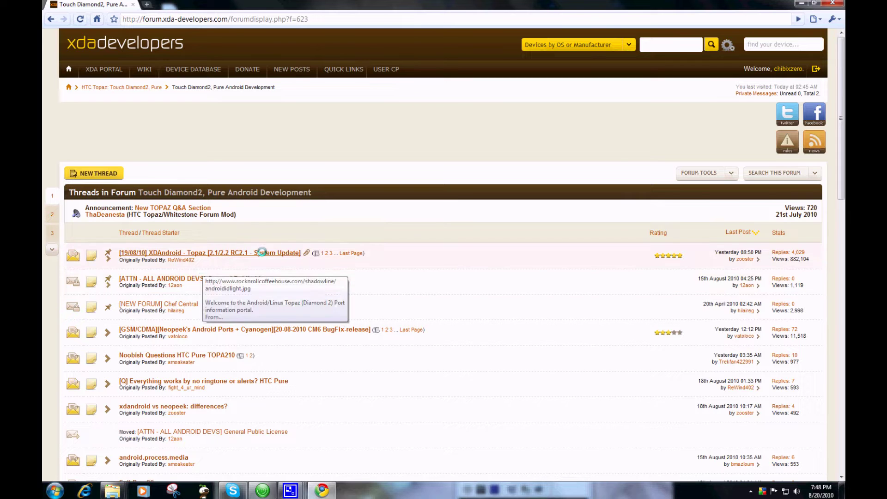
pyautogui.click(258, 253)
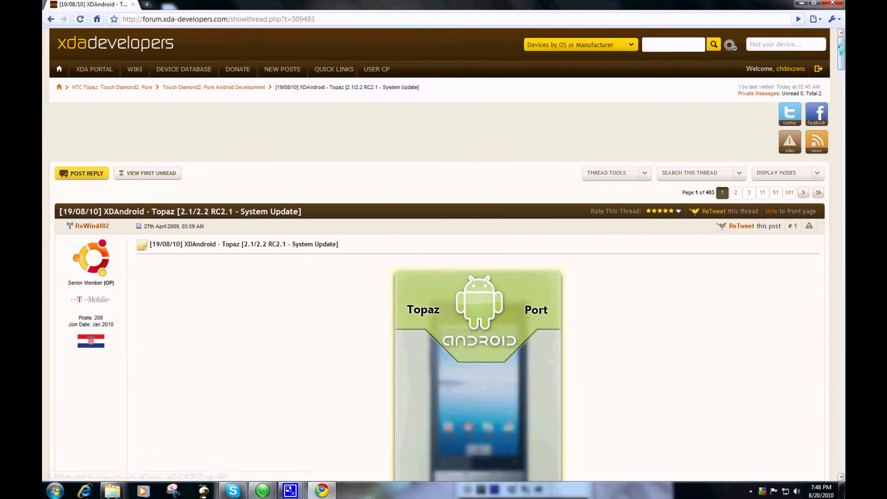
pyautogui.scroll(-5, 445, 277)
pyautogui.scroll(-5, 444, 278)
pyautogui.scroll(-5, 444, 277)
pyautogui.scroll(-5, 443, 277)
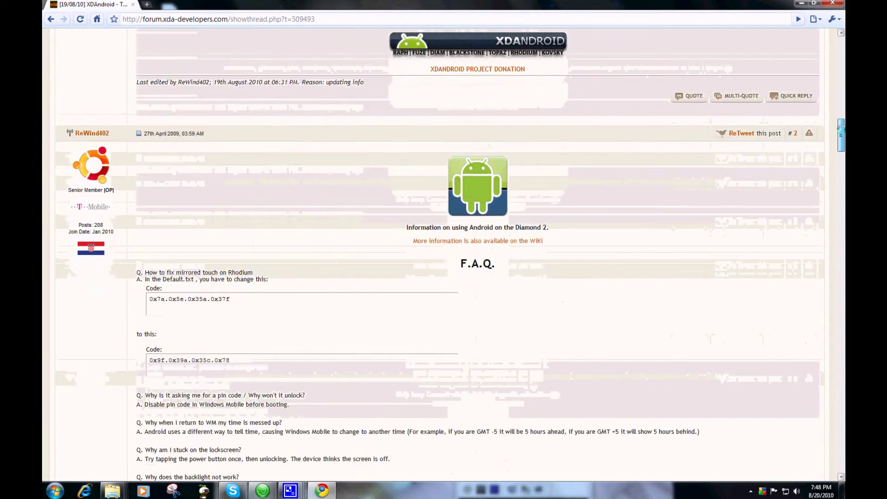
pyautogui.moveTo(839, 124); pyautogui.dragTo(838, 222)
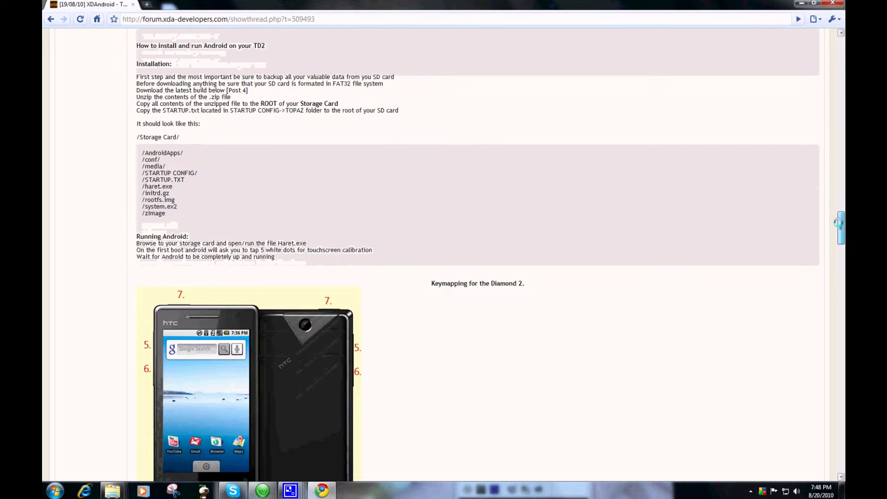
pyautogui.scroll(-4, 285, 218)
pyautogui.scroll(-3, 299, 229)
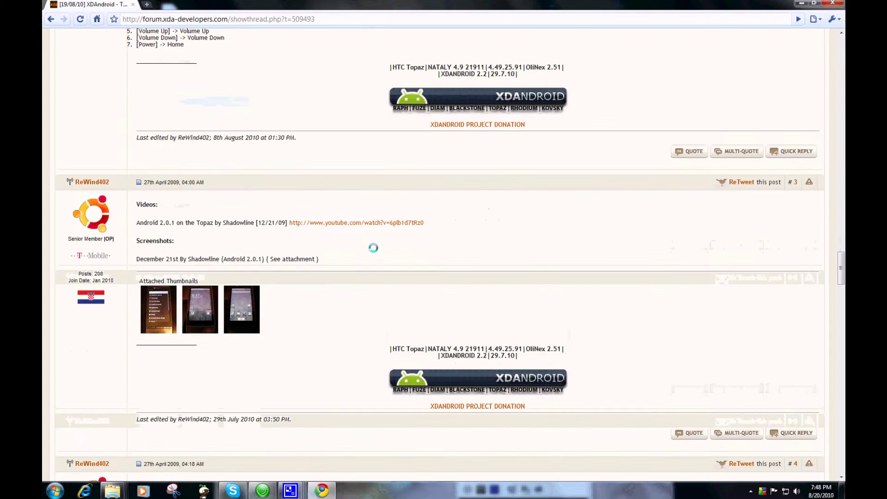
pyautogui.scroll(-3, 370, 247)
pyautogui.scroll(-1, 366, 258)
pyautogui.scroll(-3, 340, 248)
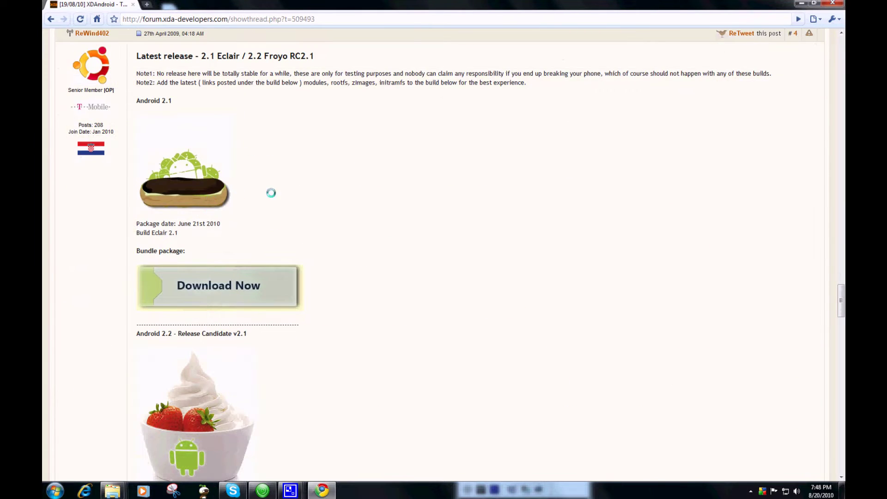
pyautogui.scroll(-3, 277, 191)
pyautogui.scroll(3, 291, 153)
# Highlight 'Eclair' in the latest-release post heading, then bring up the phone sync window.
pyautogui.moveTo(130, 61); pyautogui.dragTo(243, 58)
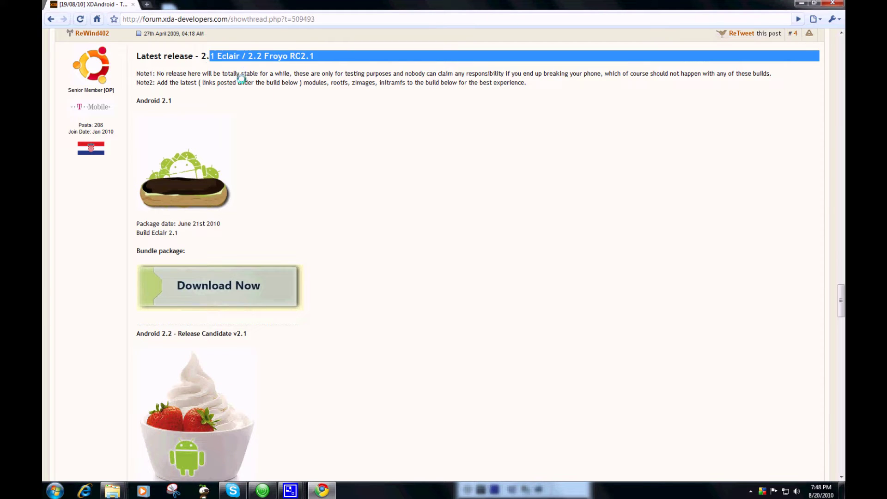
pyautogui.click(240, 78)
pyautogui.moveTo(236, 55); pyautogui.dragTo(214, 55)
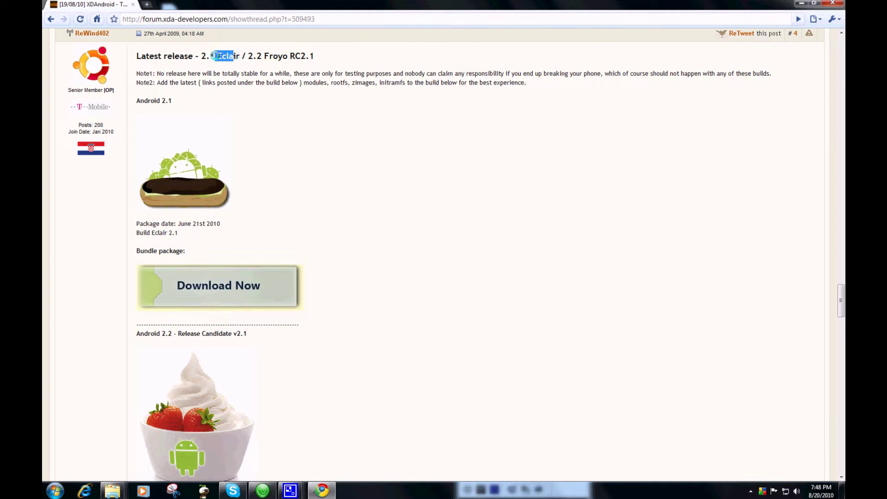
pyautogui.click(265, 147)
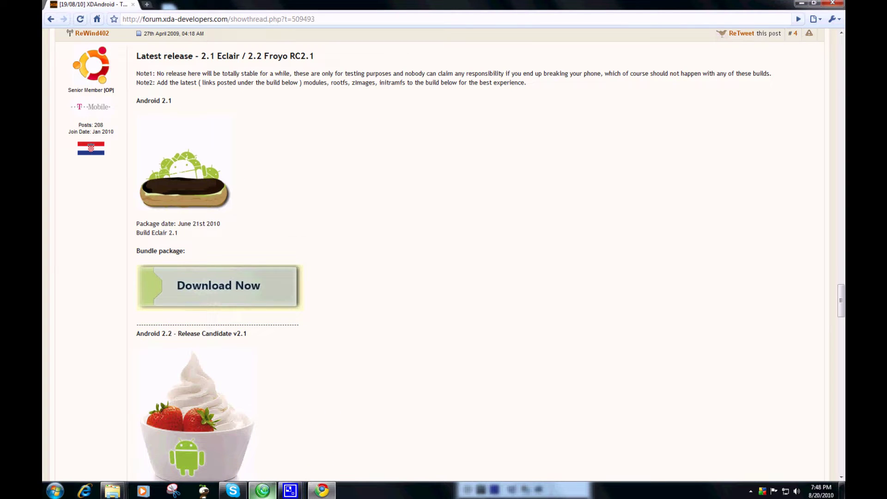
pyautogui.click(290, 490)
# Browse the phone's Storage Card to STARTUP CONFIG\TOPAZ and review STARTUP.txt in Notepad.
pyautogui.click(409, 243)
pyautogui.click(416, 228)
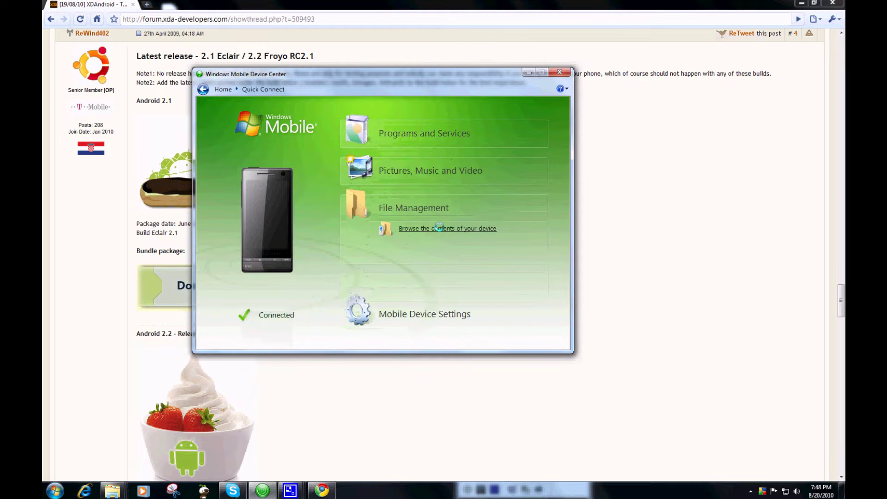
pyautogui.doubleClick(524, 138)
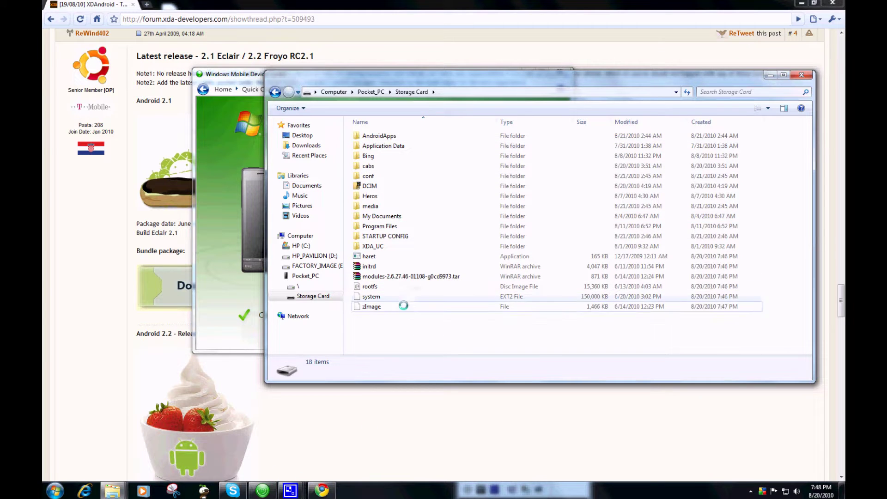
pyautogui.doubleClick(404, 237)
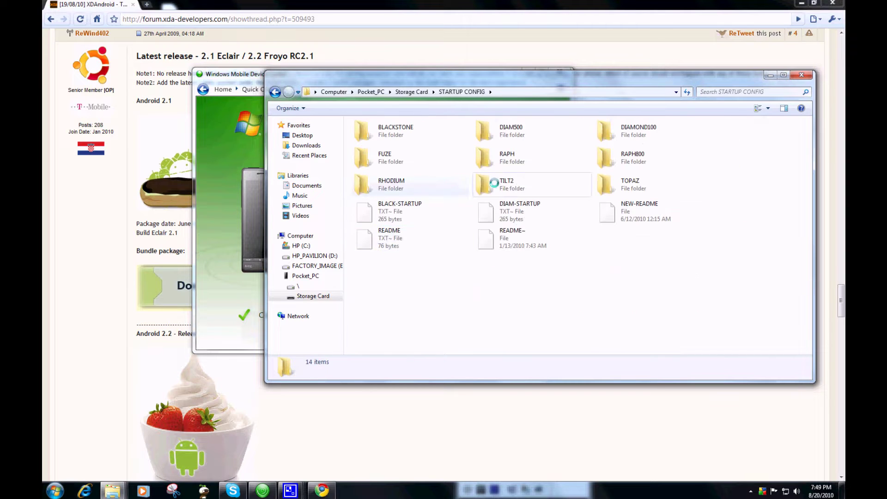
pyautogui.click(631, 192)
pyautogui.doubleClick(631, 190)
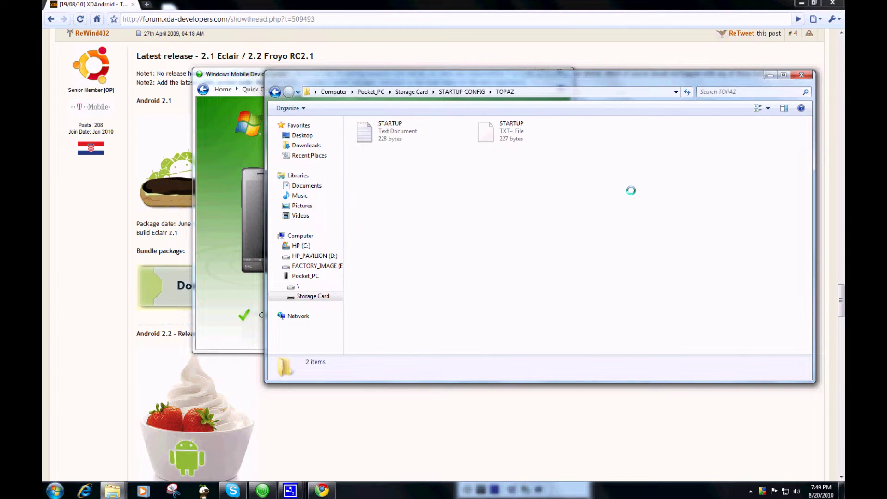
pyautogui.doubleClick(399, 133)
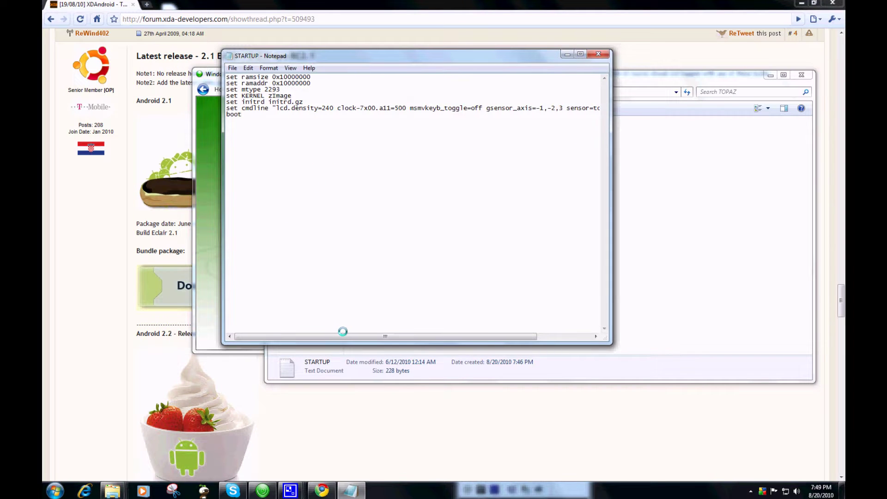
pyautogui.moveTo(344, 335); pyautogui.dragTo(300, 333)
pyautogui.click(599, 54)
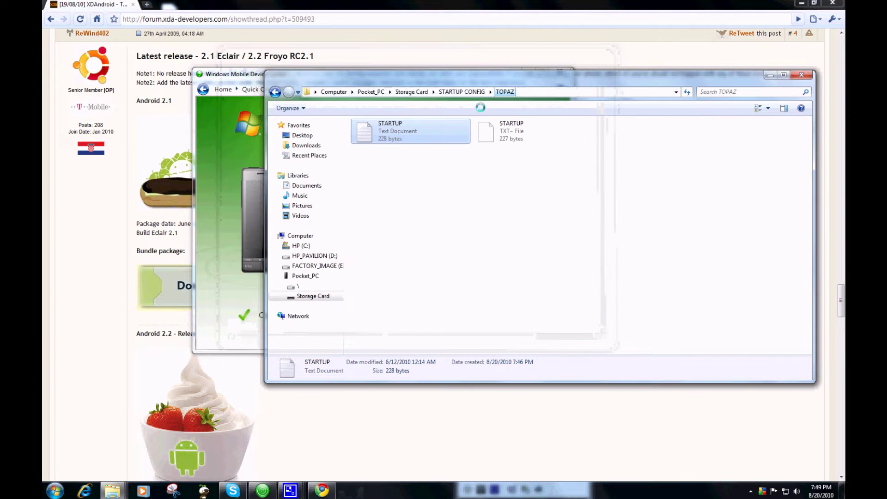
# Copy the TOPAZ STARTUP file into the Storage Card root and close the card's window.
pyautogui.rightClick(402, 132)
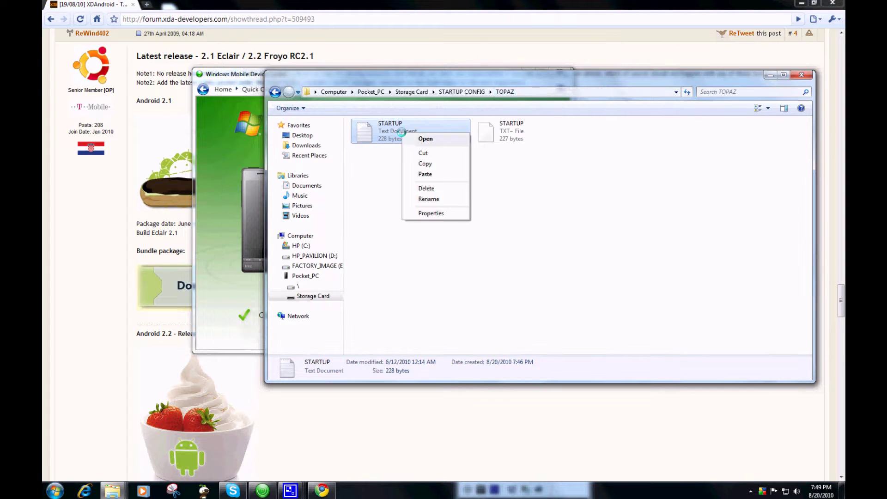
pyautogui.click(428, 164)
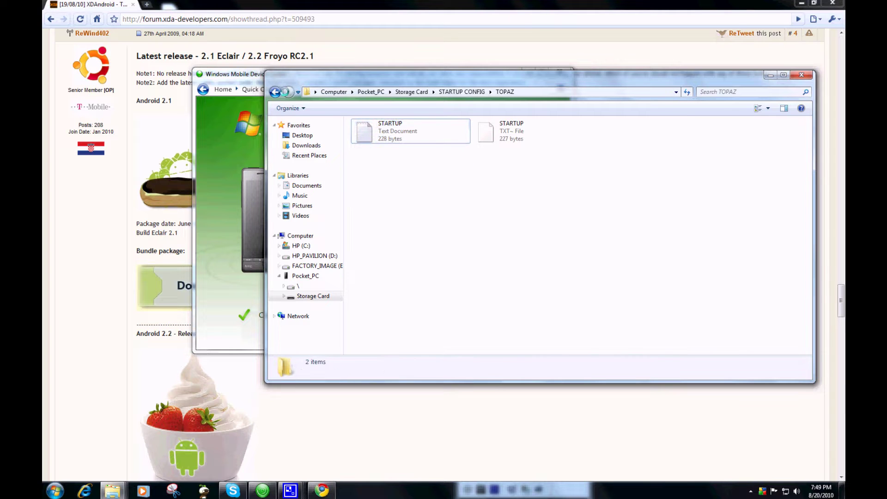
pyautogui.click(275, 93)
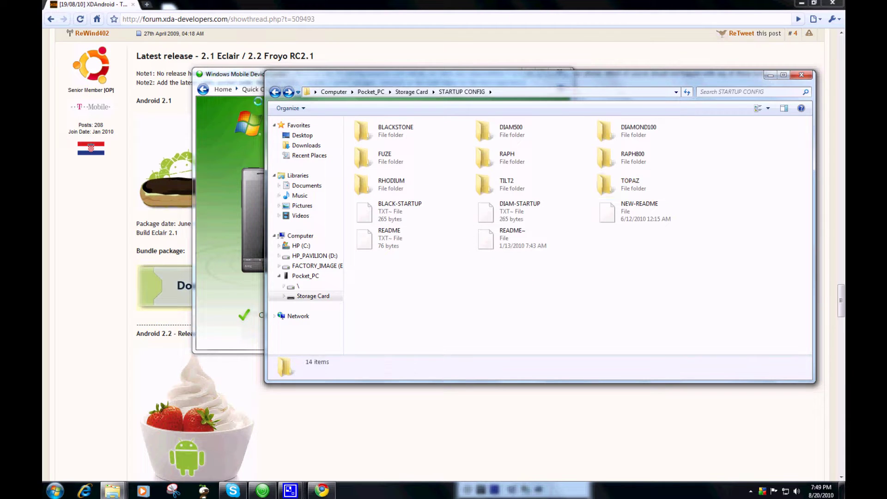
pyautogui.click(276, 92)
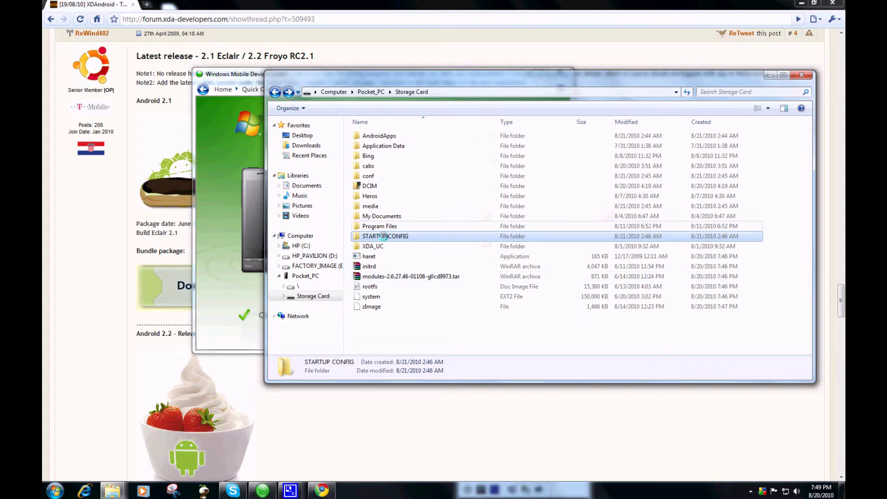
pyautogui.rightClick(429, 337)
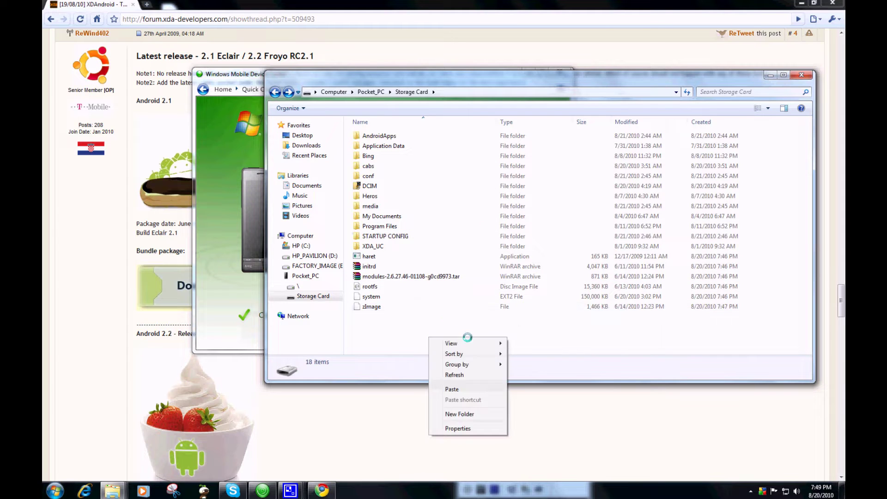
pyautogui.click(474, 375)
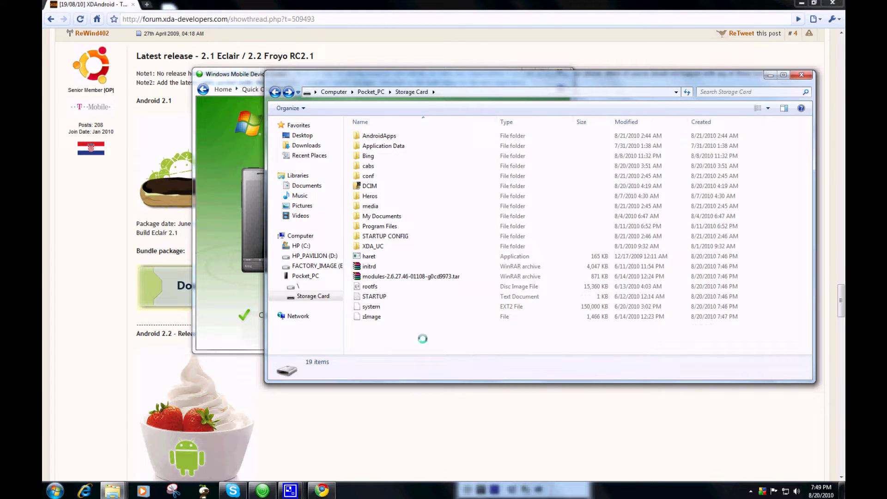
pyautogui.click(801, 74)
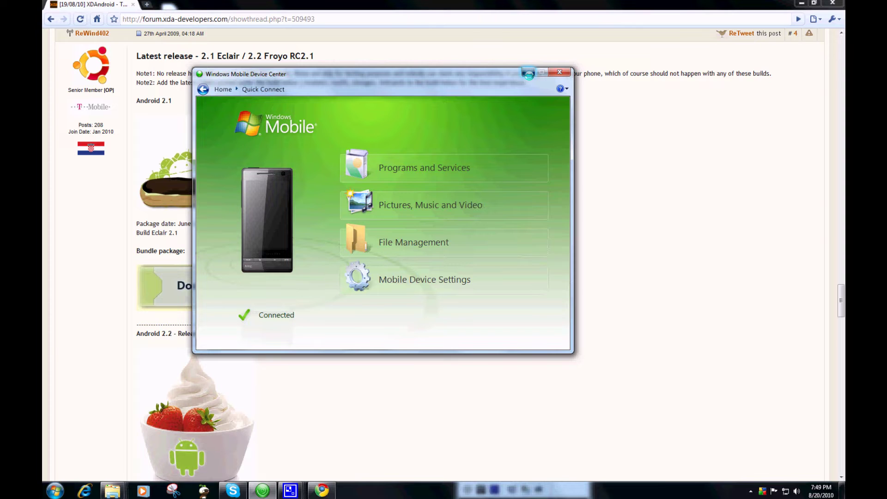
# Minimize Device Center and open the phone's screen from the MyMobiler tray icon.
pyautogui.click(528, 74)
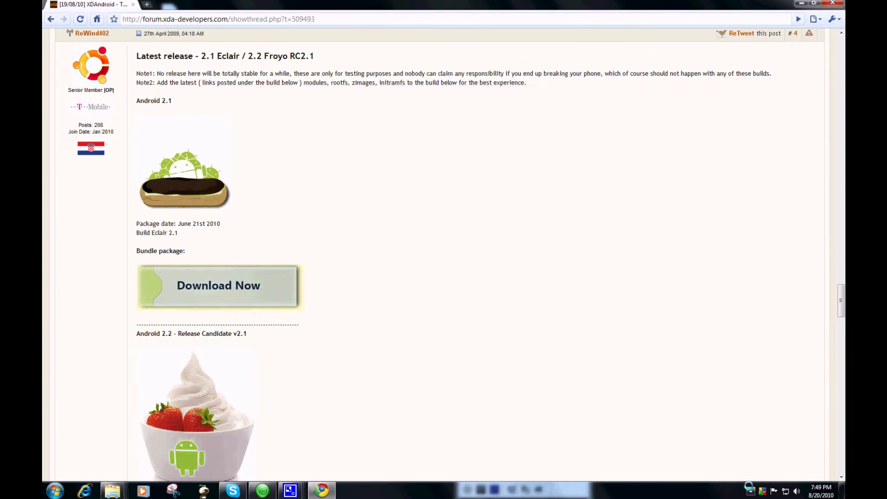
pyautogui.click(751, 492)
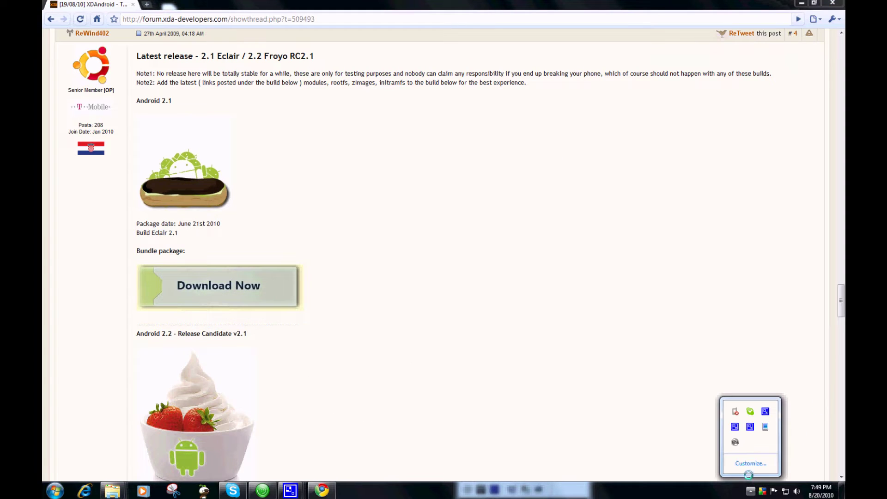
pyautogui.rightClick(765, 428)
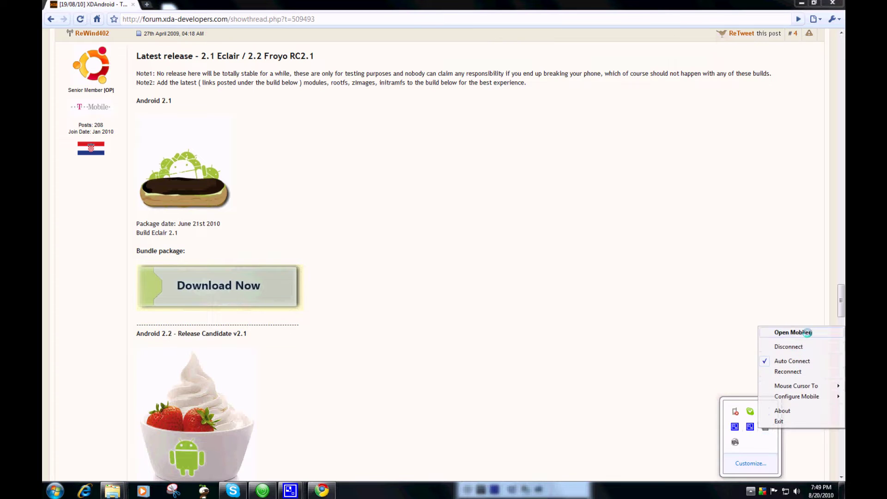
pyautogui.click(788, 333)
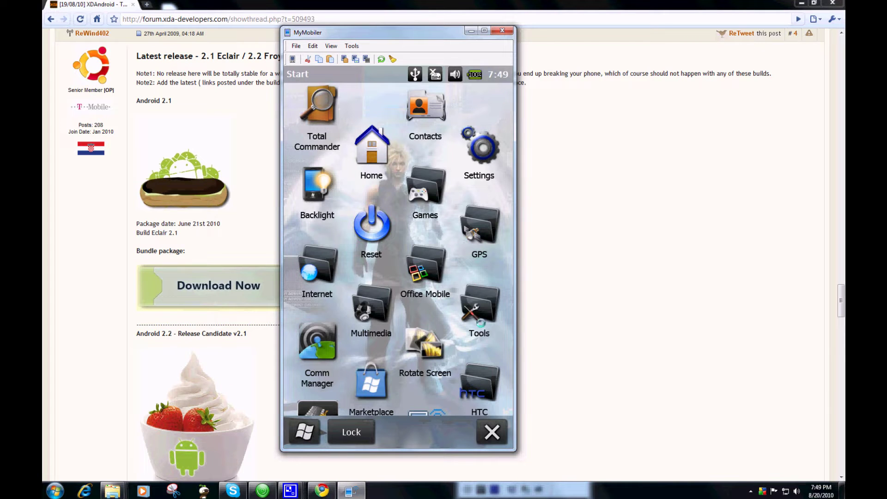
# Open the phone's File Explorer from Tools and switch it to Storage Card.
pyautogui.click(479, 312)
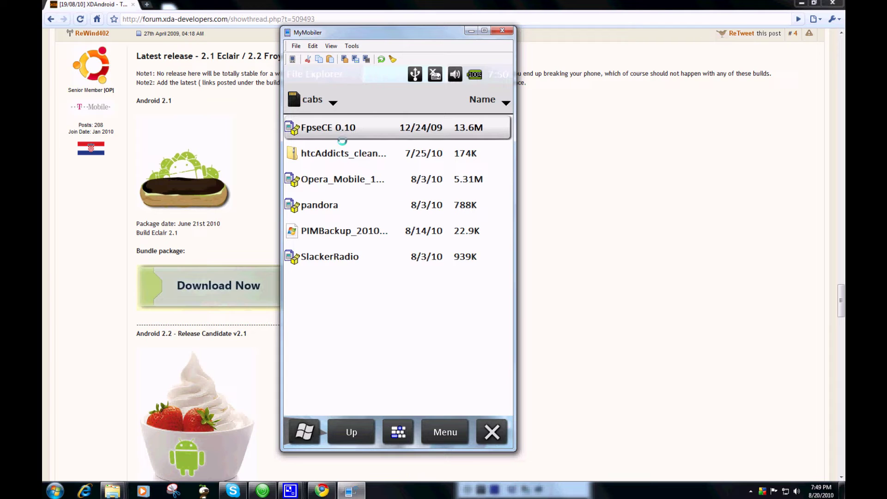
pyautogui.click(333, 102)
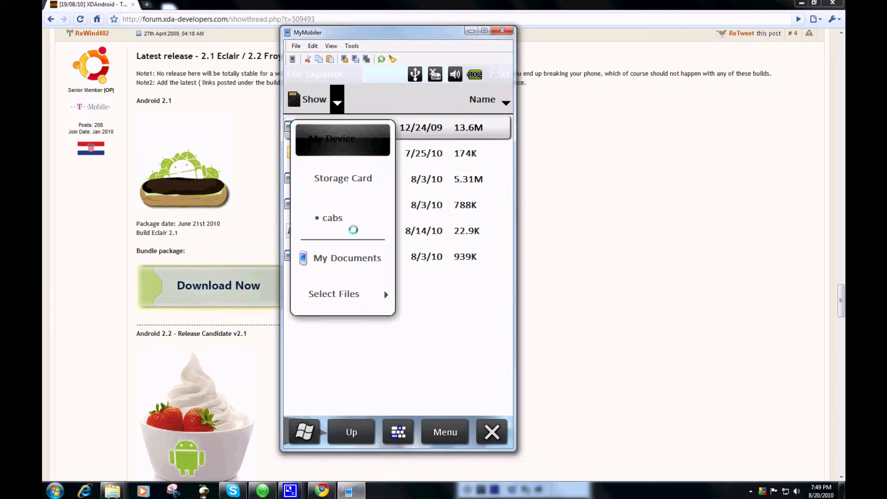
pyautogui.click(355, 181)
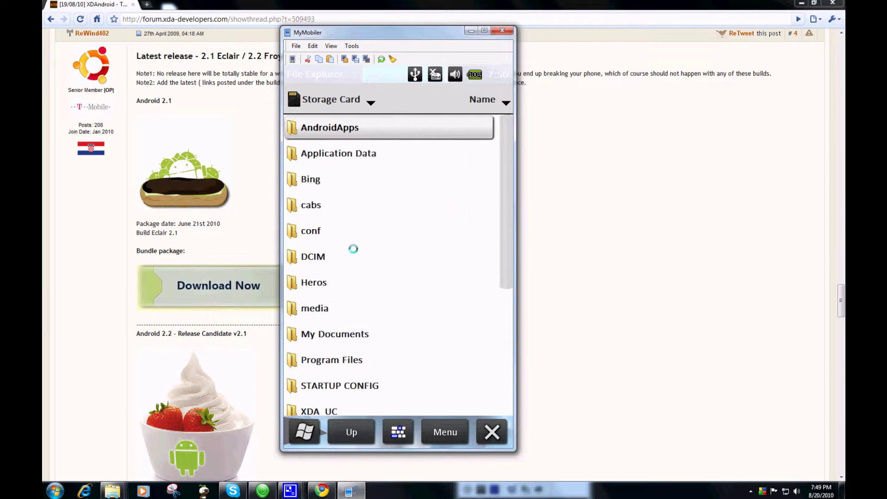
pyautogui.moveTo(498, 190); pyautogui.dragTo(499, 359)
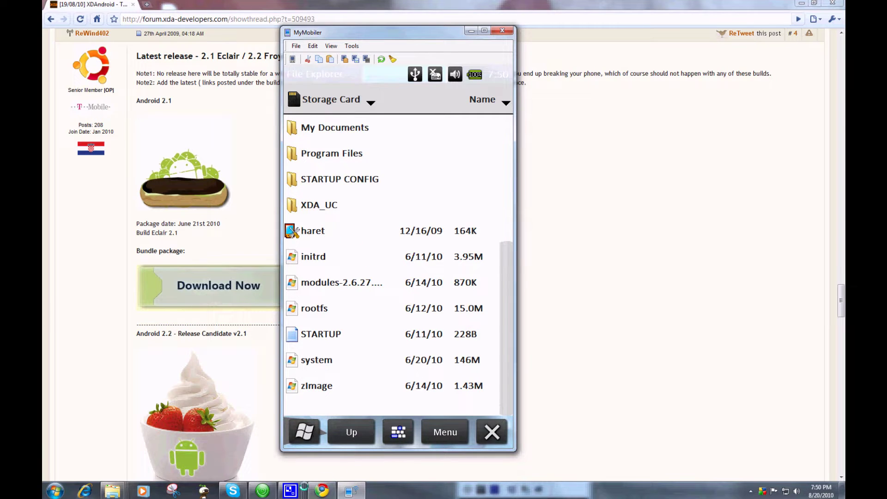
pyautogui.moveTo(290, 492)
pyautogui.click(323, 417)
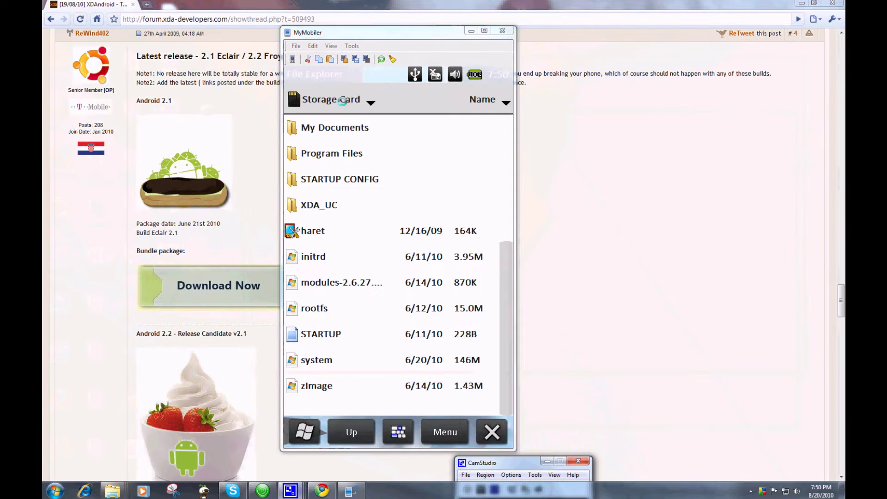
pyautogui.moveTo(491, 466); pyautogui.dragTo(569, 237)
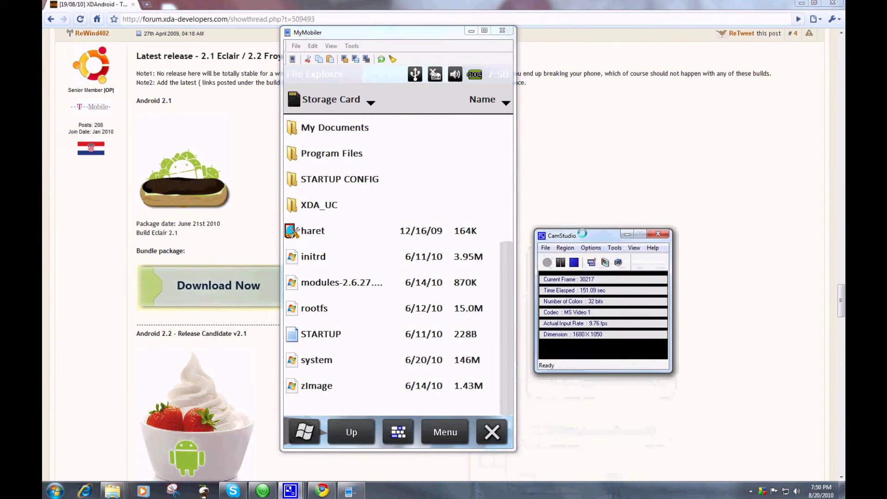